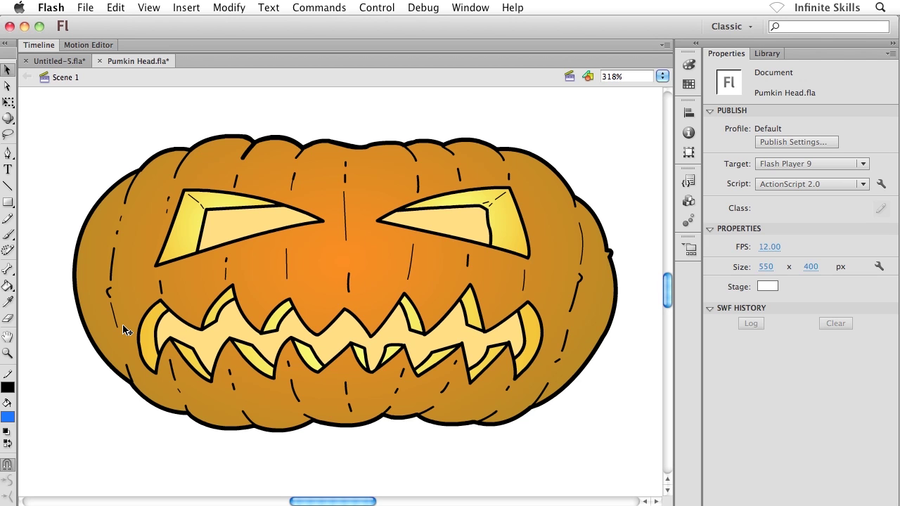
# - Close the Pumkin Head document without saving its changes
pyautogui.click(99, 60)
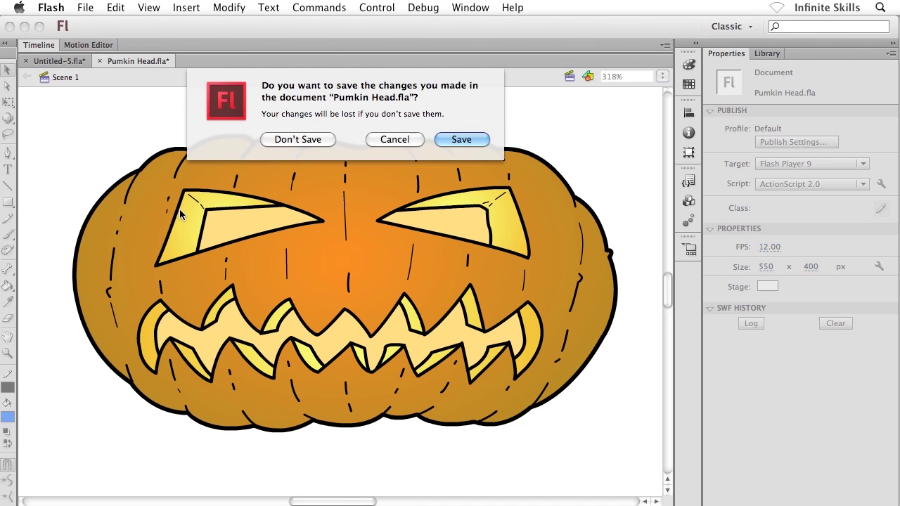
pyautogui.click(289, 139)
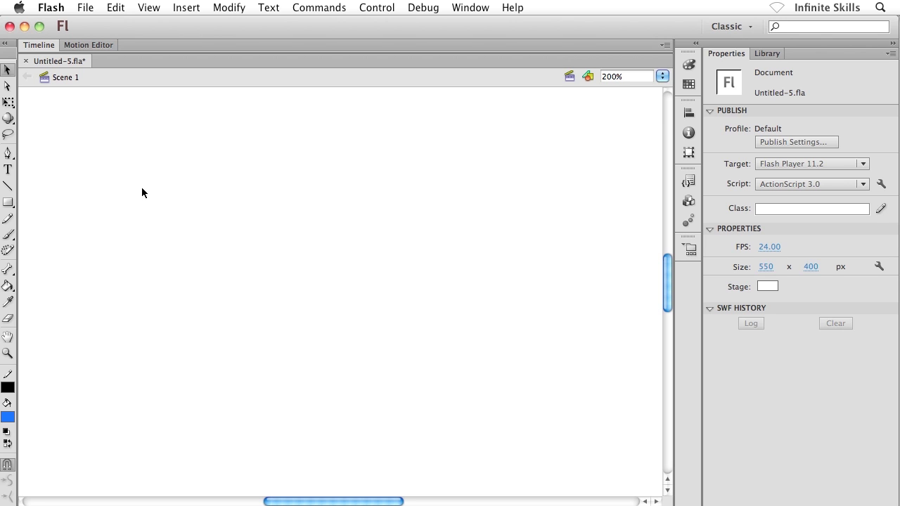
# - Switch to the Pen tool to draw paths point by point
pyautogui.click(6, 154)
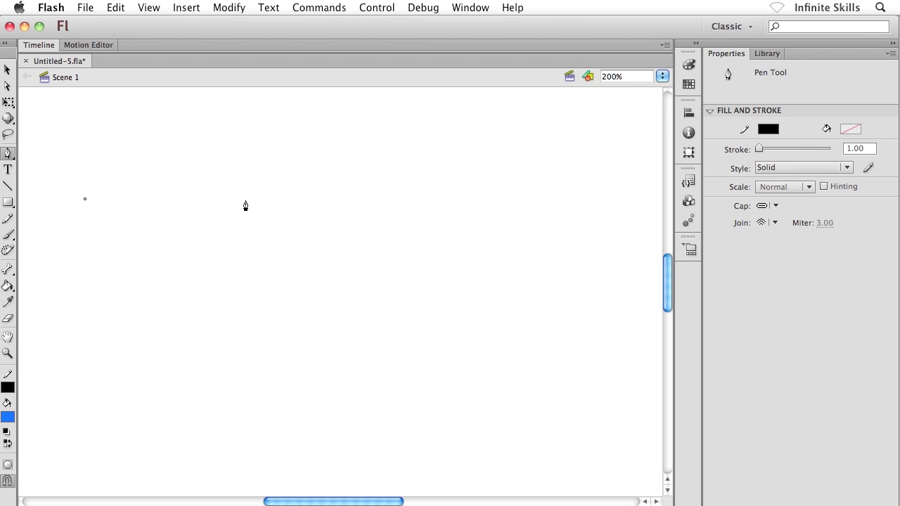
# - Draw straight Pen segments right across the stage, down, back left, then up and left
pyautogui.click(382, 178)
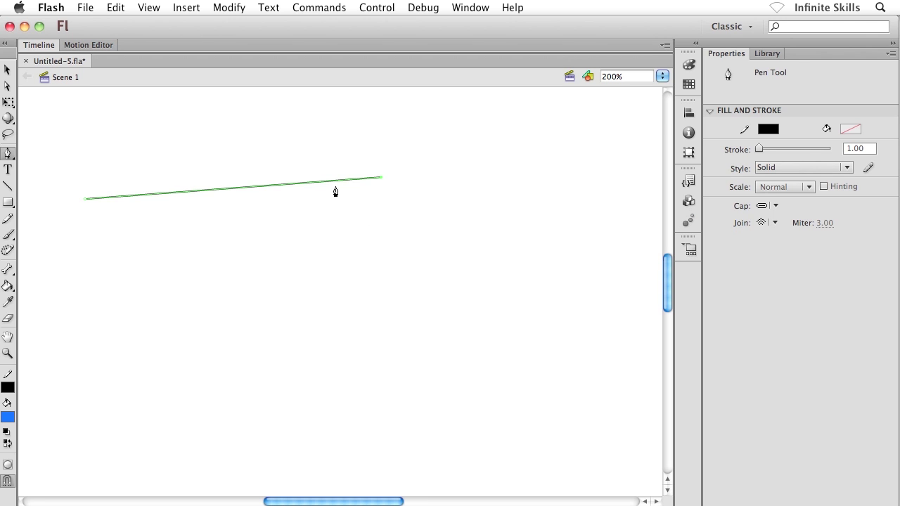
pyautogui.click(464, 235)
pyautogui.click(417, 306)
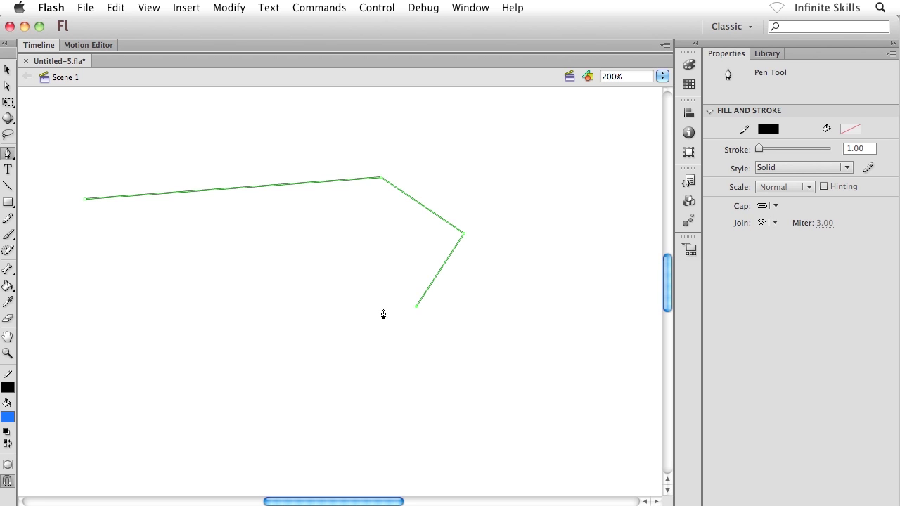
pyautogui.click(296, 307)
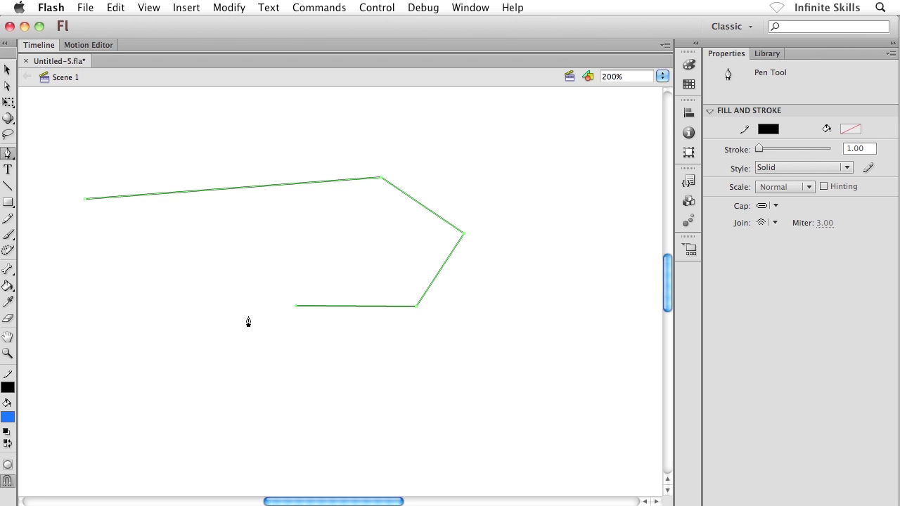
pyautogui.click(97, 304)
pyautogui.click(121, 246)
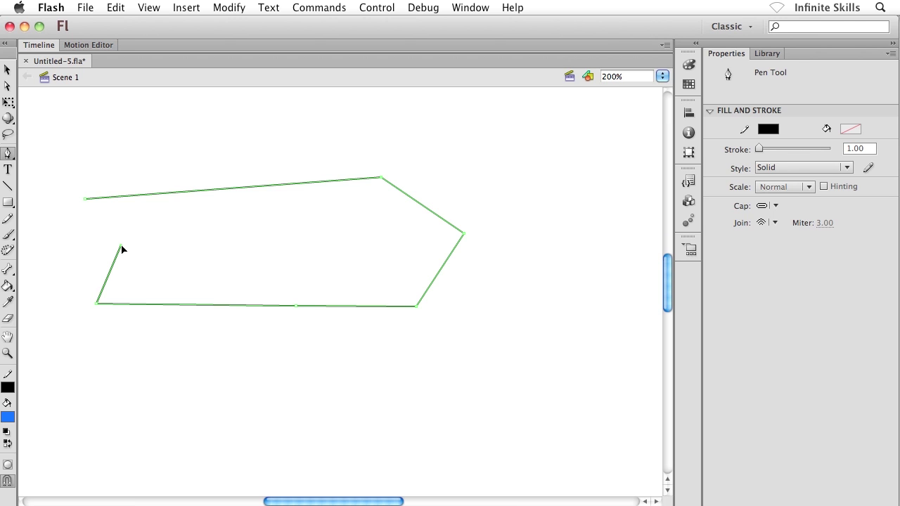
pyautogui.click(54, 251)
# - Draw a second straight Pen path low on the stage that extends right, angles down, then returns left
pyautogui.click(160, 424)
pyautogui.click(231, 363)
pyautogui.click(443, 368)
pyautogui.click(556, 431)
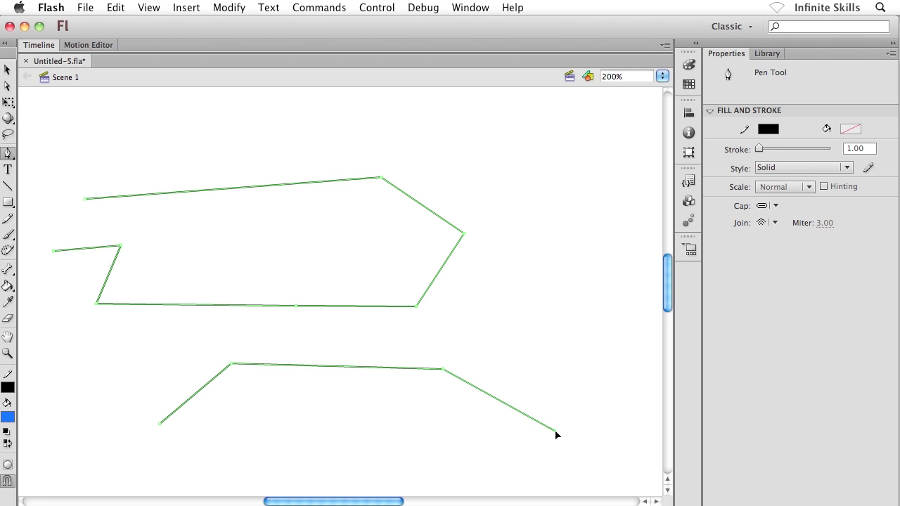
pyautogui.click(283, 441)
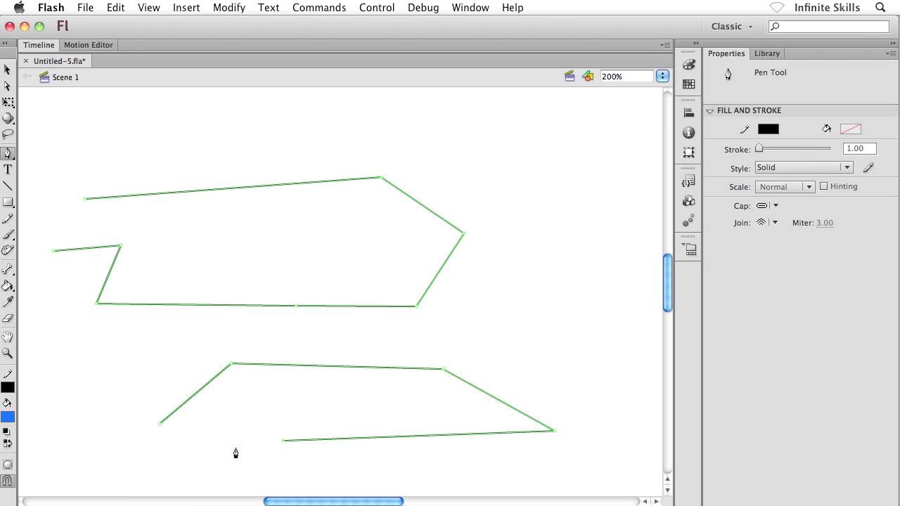
# - Select everything on the stage with Cmd+A and delete both paths
pyautogui.press('super+a')
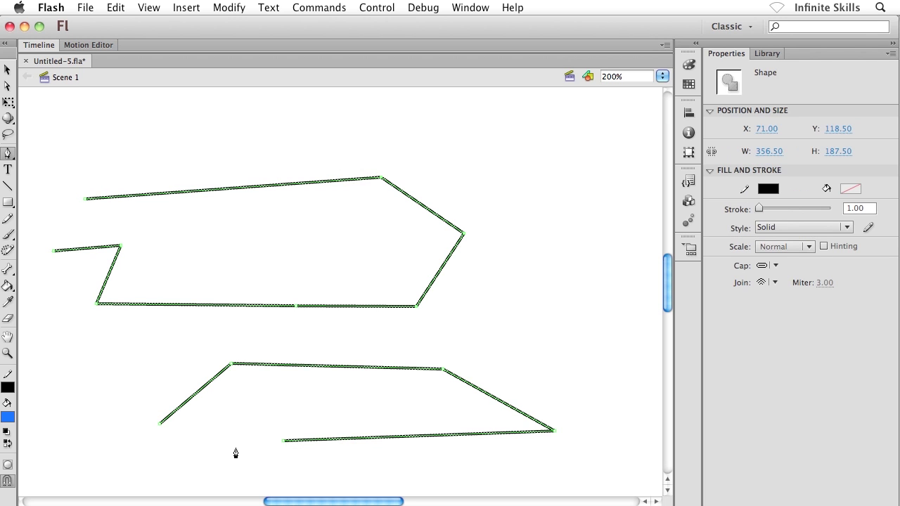
pyautogui.press('Delete')
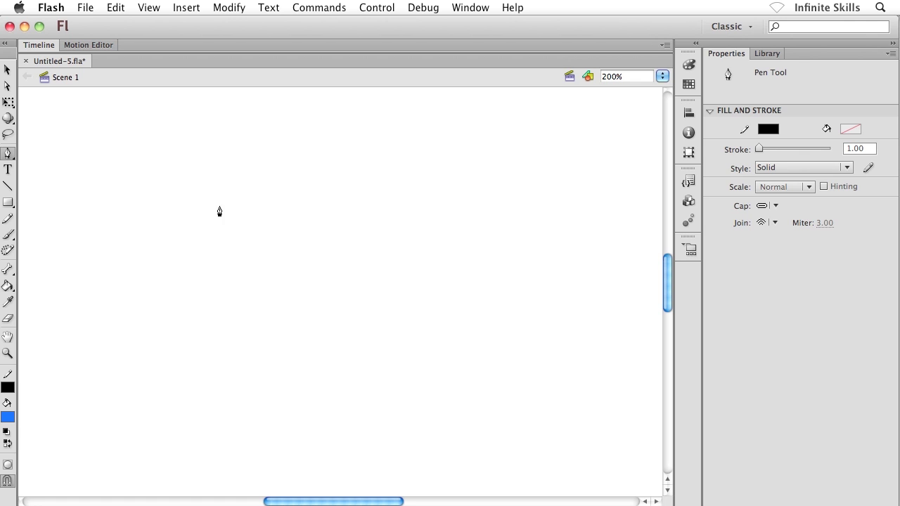
# - Draw a closed five-sided straight Pen shape, then delete it
pyautogui.click(192, 168)
pyautogui.click(375, 168)
pyautogui.click(453, 275)
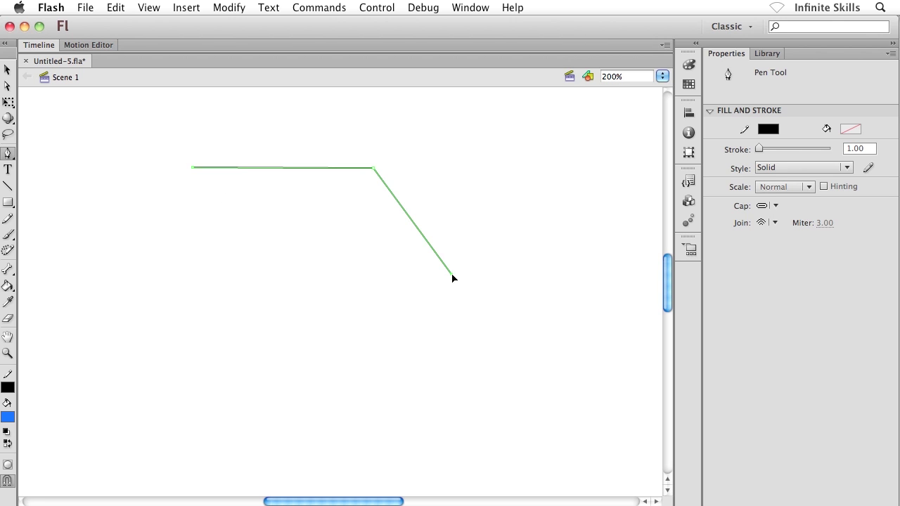
pyautogui.click(397, 386)
pyautogui.click(195, 380)
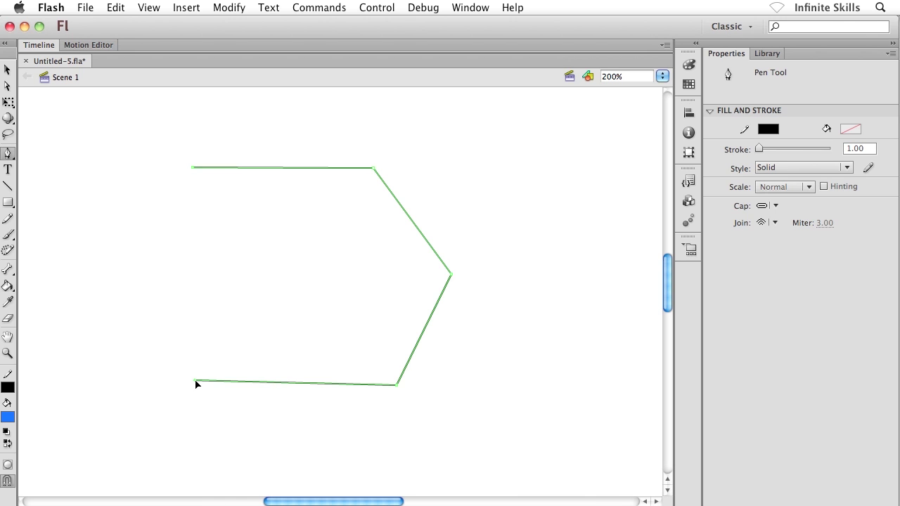
pyautogui.click(193, 169)
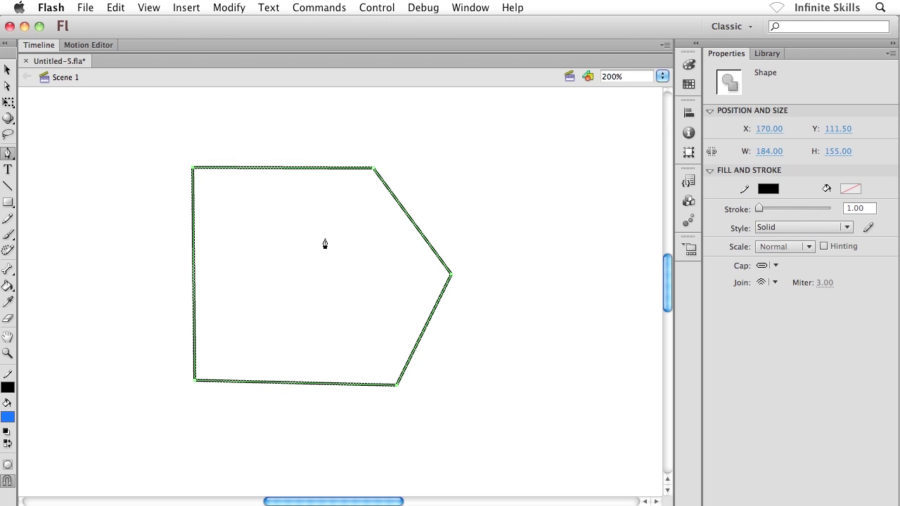
pyautogui.press('Delete')
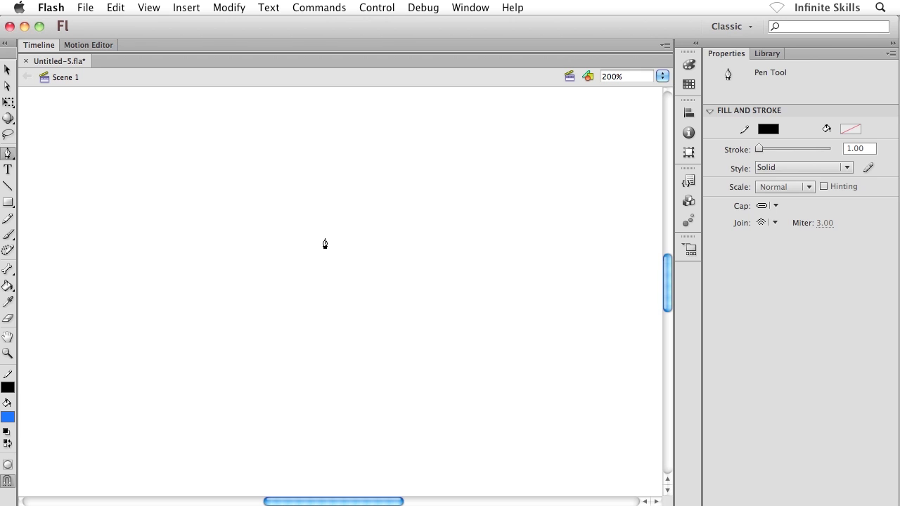
# - Draw an open path of straight segments across the upper stage, double-clicking the last point to finish
pyautogui.click(111, 236)
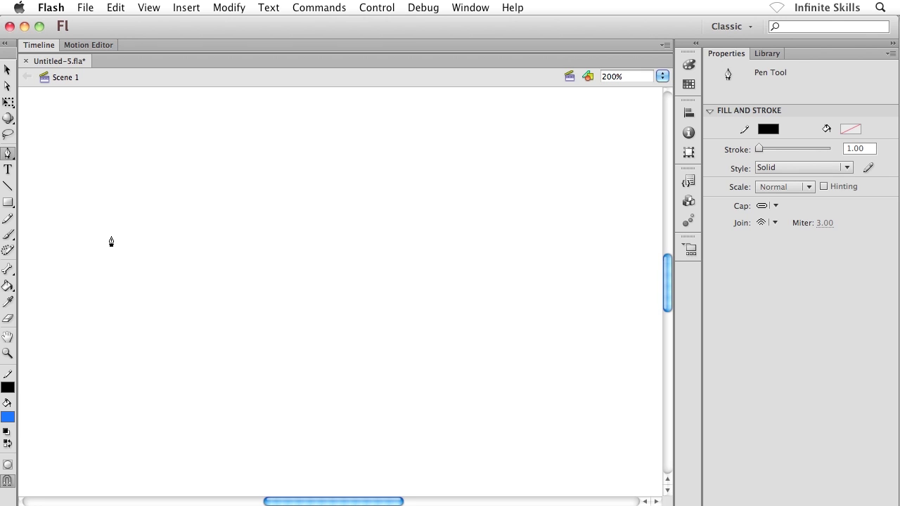
pyautogui.click(202, 166)
pyautogui.click(417, 160)
pyautogui.click(556, 216)
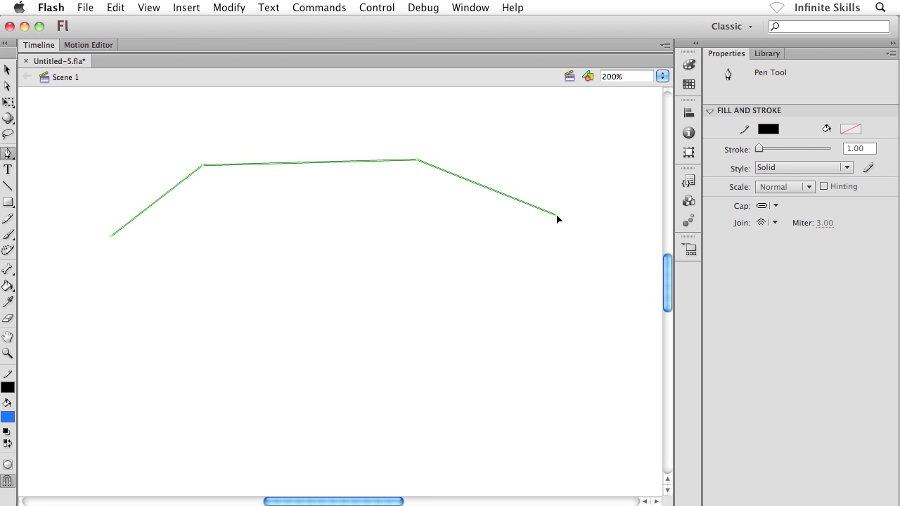
pyautogui.doubleClick(602, 213)
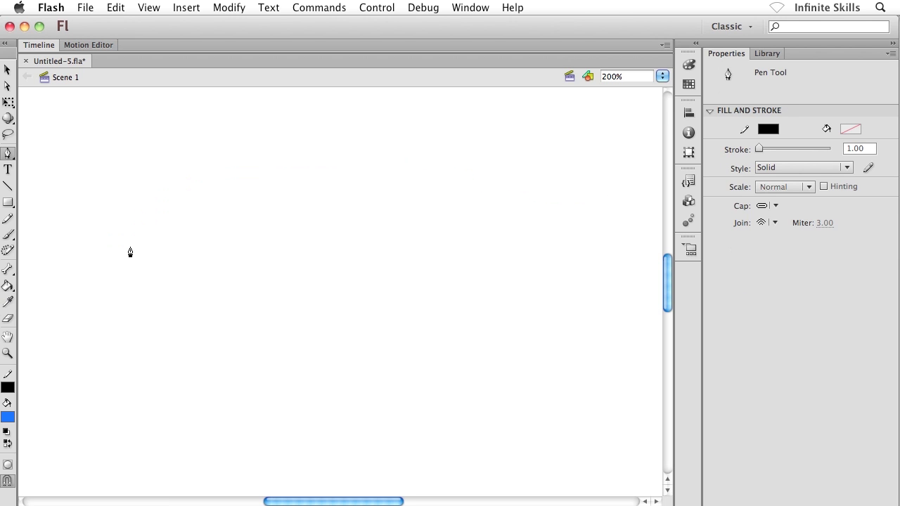
# - Drag out five smooth Bezier points arcing right, down and back left, then finish the open curve
pyautogui.moveTo(130, 247); pyautogui.dragTo(177, 187)
pyautogui.moveTo(436, 214); pyautogui.dragTo(490, 281)
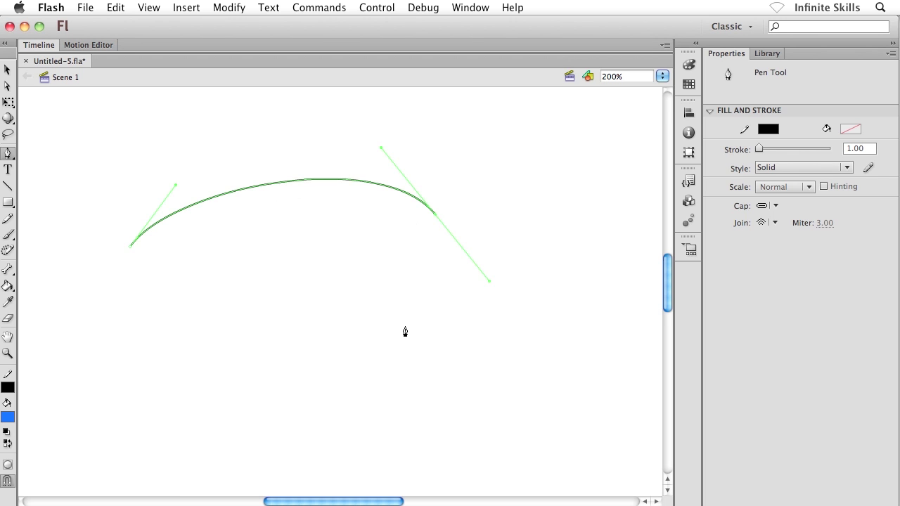
pyautogui.moveTo(396, 329); pyautogui.dragTo(321, 343)
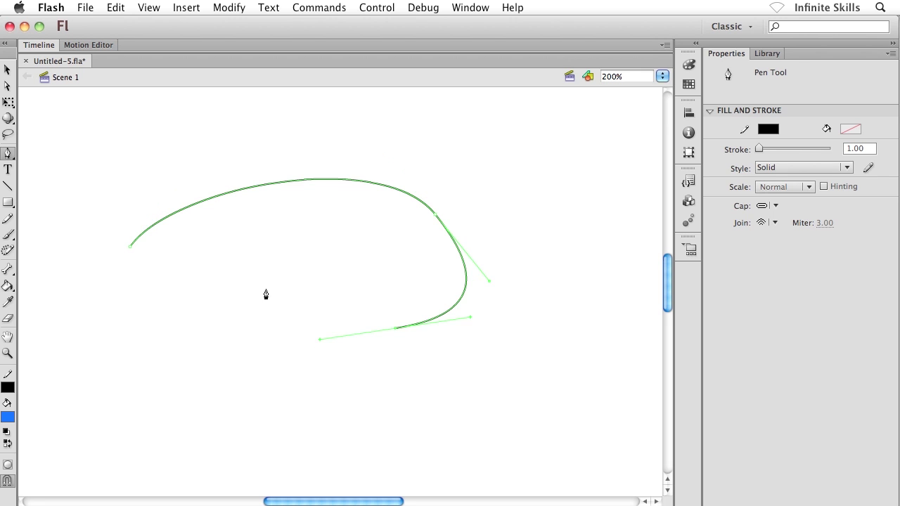
pyautogui.moveTo(258, 285); pyautogui.dragTo(230, 339)
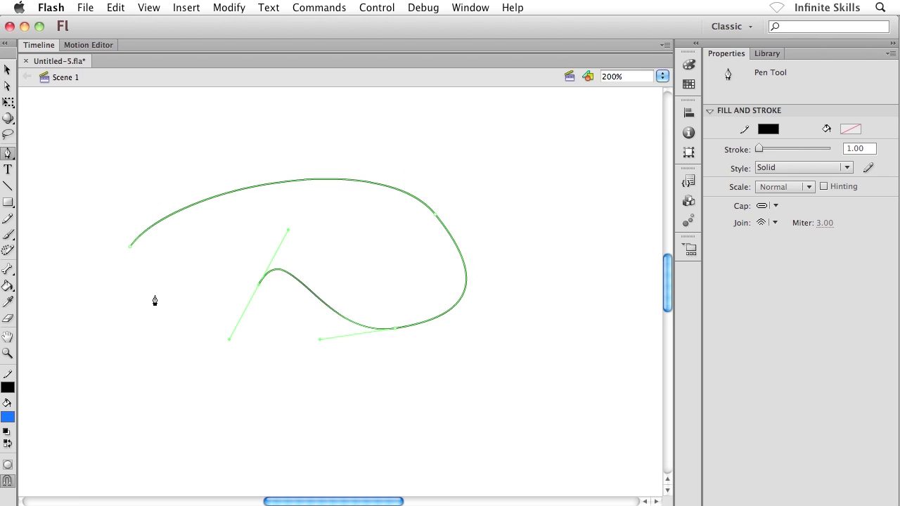
pyautogui.moveTo(138, 336); pyautogui.dragTo(122, 306)
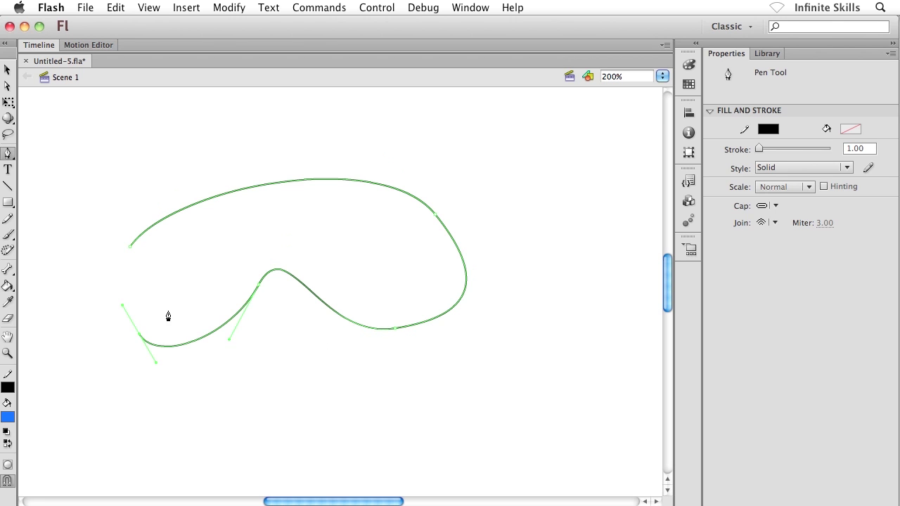
pyautogui.keyDown('super'); pyautogui.click(111, 296); pyautogui.keyUp('super')
# - Delete the curve and draw a closed wavy peanut-shaped blob with smooth Bezier points
pyautogui.press('Delete')
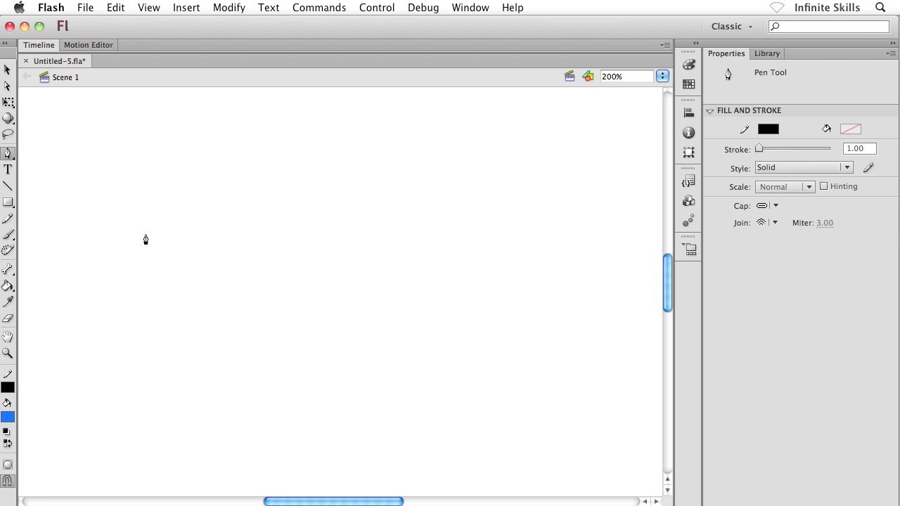
pyautogui.moveTo(145, 234); pyautogui.dragTo(192, 161)
pyautogui.moveTo(192, 161); pyautogui.dragTo(191, 159)
pyautogui.moveTo(358, 222); pyautogui.dragTo(477, 175)
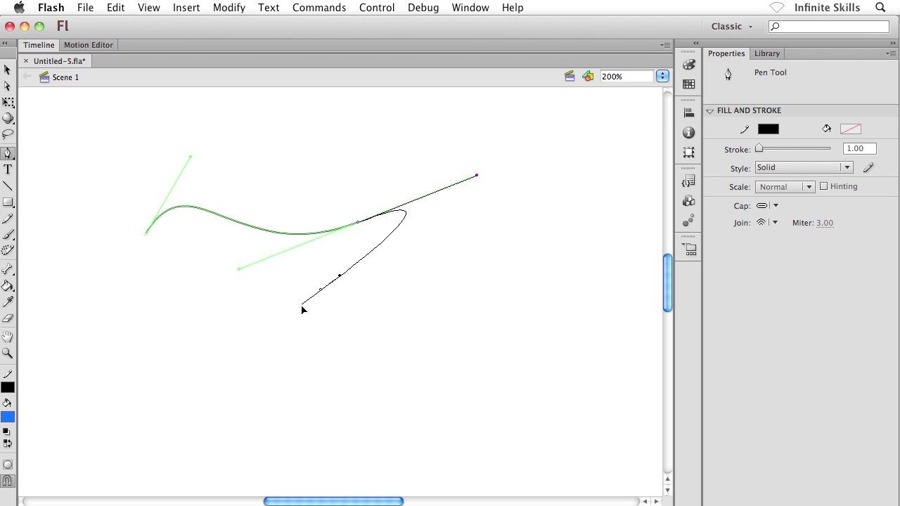
pyautogui.moveTo(303, 307); pyautogui.dragTo(220, 295)
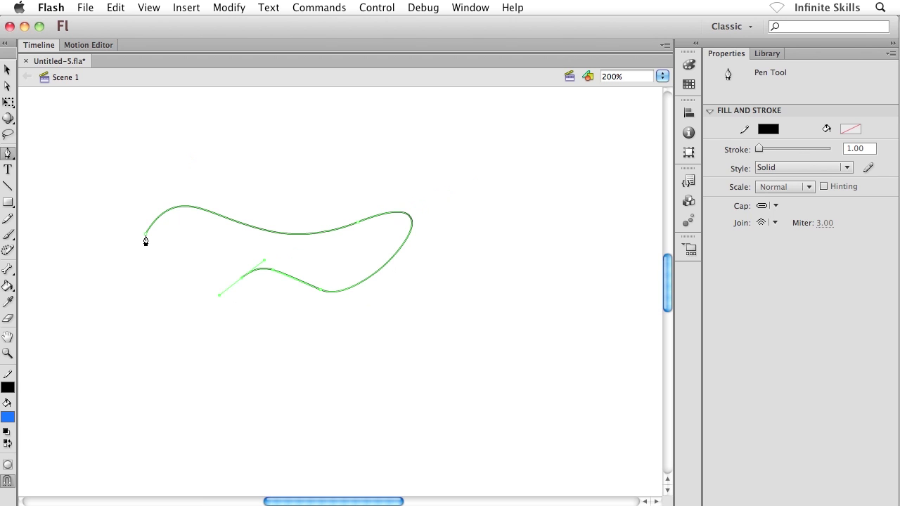
pyautogui.moveTo(144, 235); pyautogui.dragTo(190, 156)
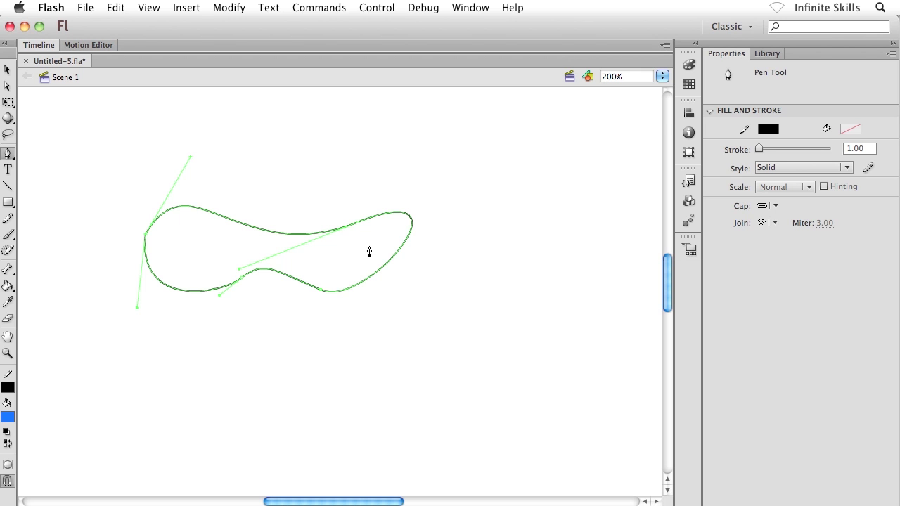
# - Draw a closed smooth teardrop shape to the right of the blob
pyautogui.moveTo(500, 194); pyautogui.dragTo(521, 156)
pyautogui.moveTo(594, 202); pyautogui.dragTo(599, 252)
pyautogui.moveTo(553, 313); pyautogui.dragTo(523, 290)
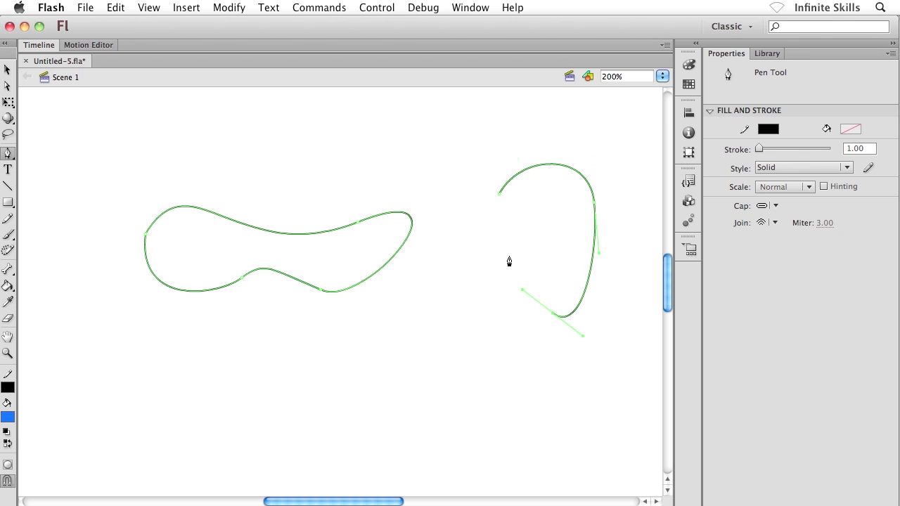
pyautogui.moveTo(499, 196); pyautogui.dragTo(520, 153)
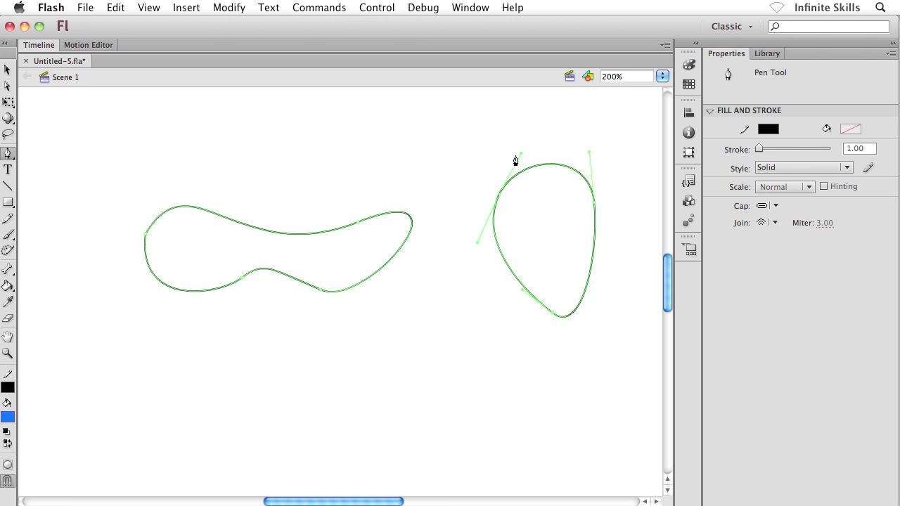
# - Click six corner points below the blobs and close them into a straight-edged trapezoid polygon
pyautogui.click(466, 315)
pyautogui.click(366, 321)
pyautogui.click(329, 385)
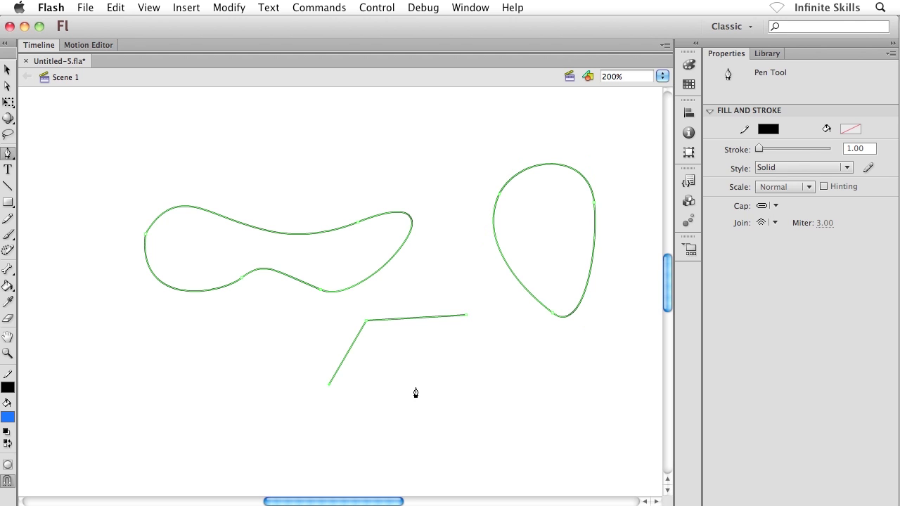
pyautogui.click(416, 387)
pyautogui.click(505, 382)
pyautogui.click(486, 332)
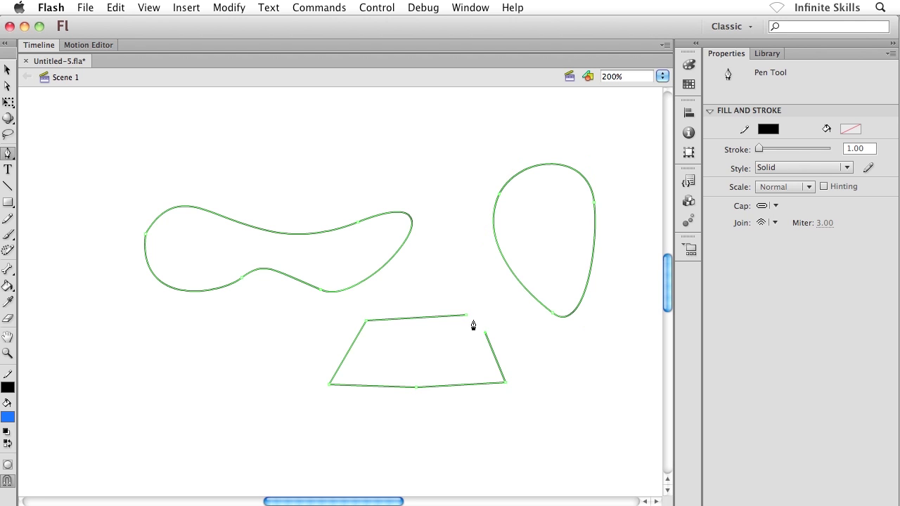
pyautogui.click(466, 316)
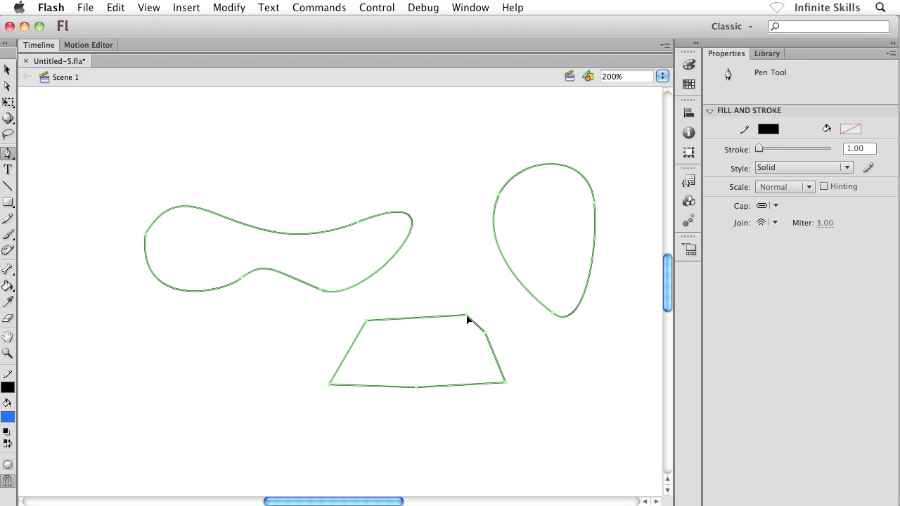